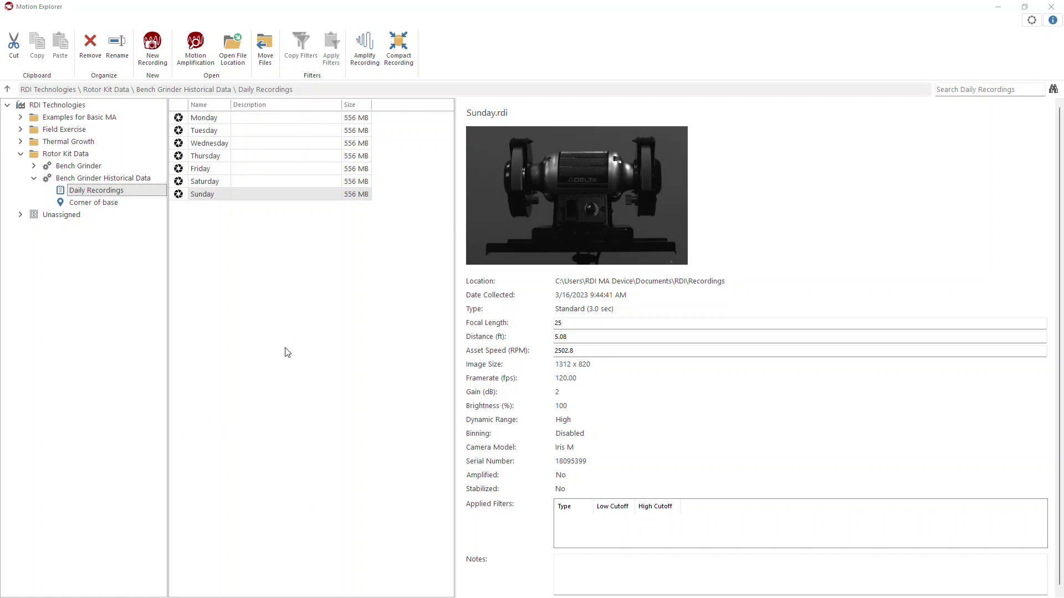
Browse Corner of base, Bench Grinder Historical Data and Daily Recordings, then open the Sunday.rdi recording
left_click(86, 203)
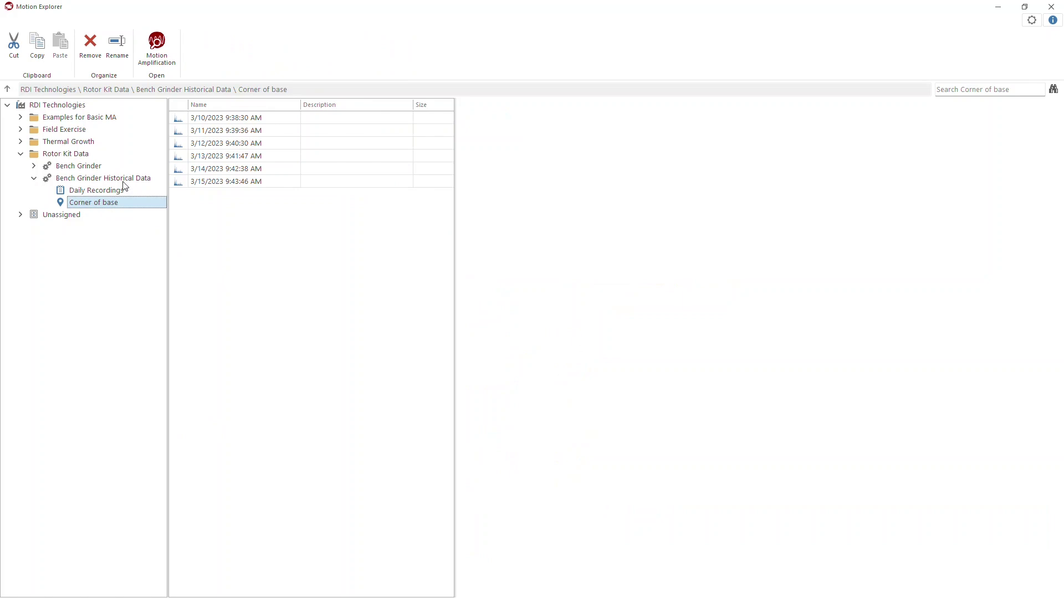
left_click(77, 181)
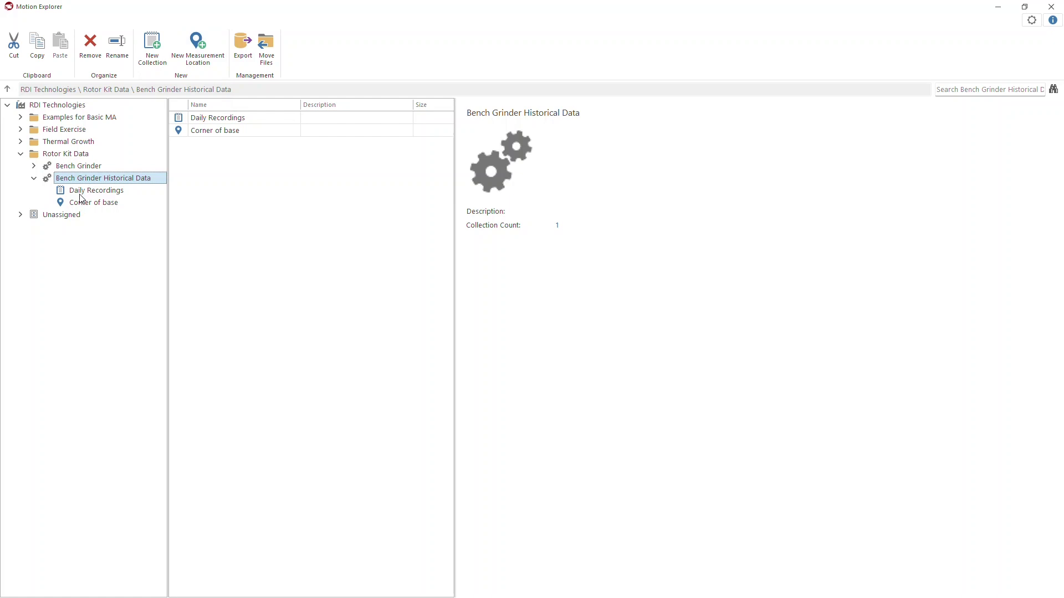
left_click(81, 194)
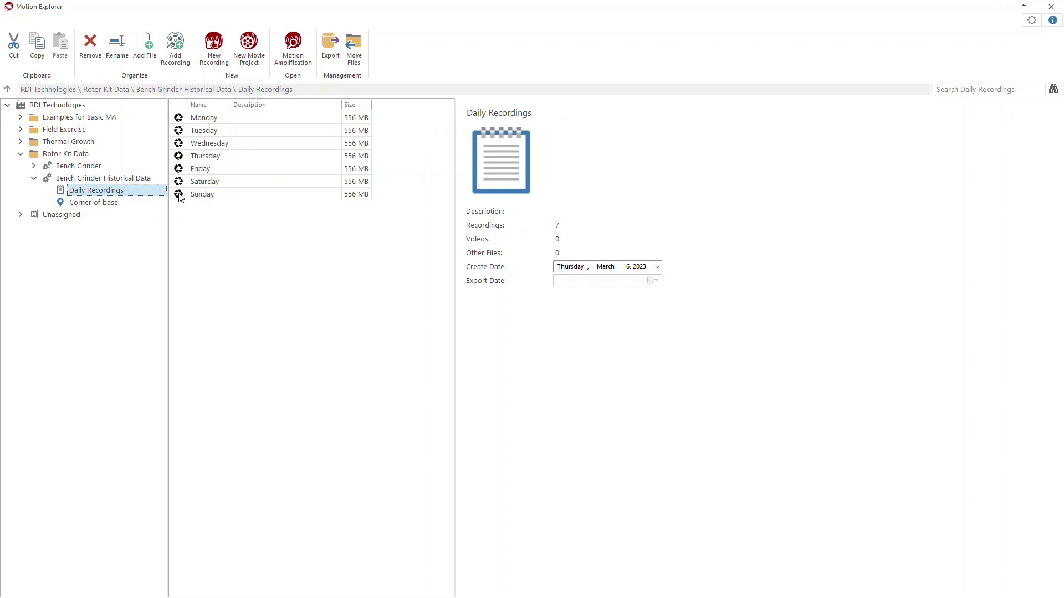
left_click(179, 195)
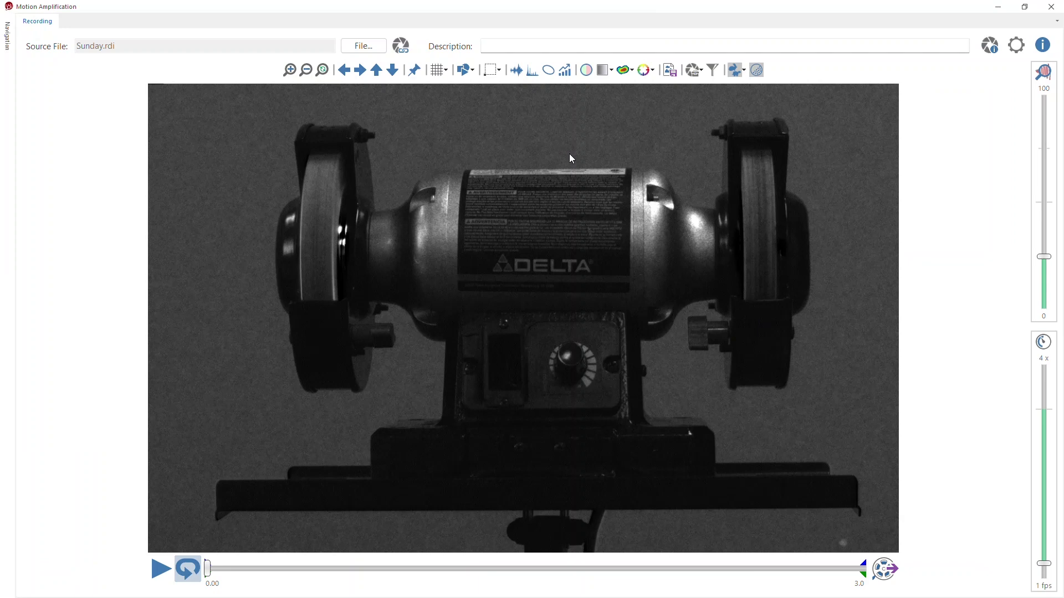
Confirm the options are unchanged: Historical Data Analysis layout, Imperial units, Hz
left_click(1016, 47)
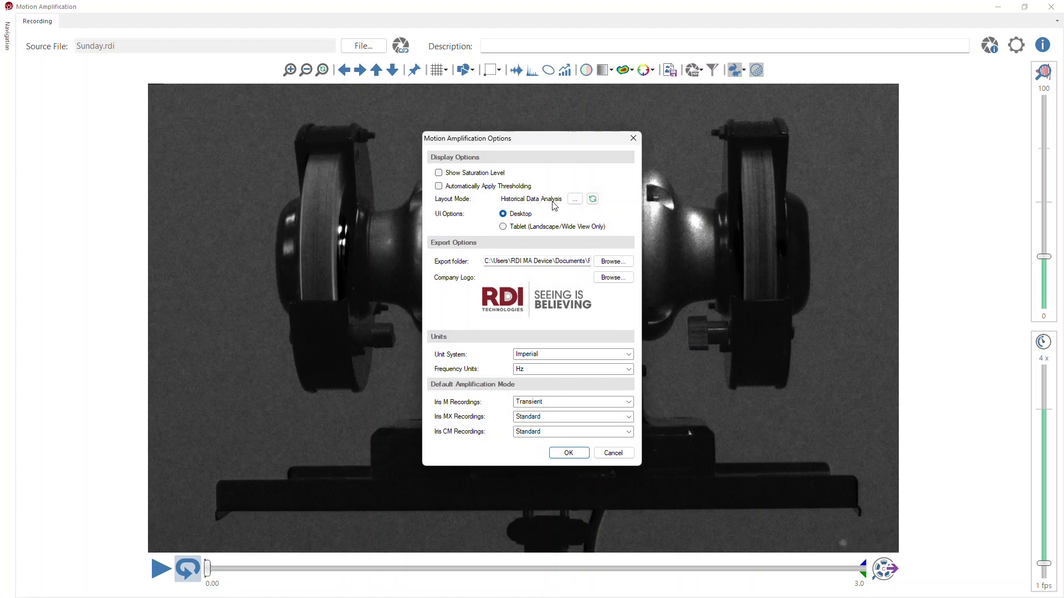
left_click(569, 453)
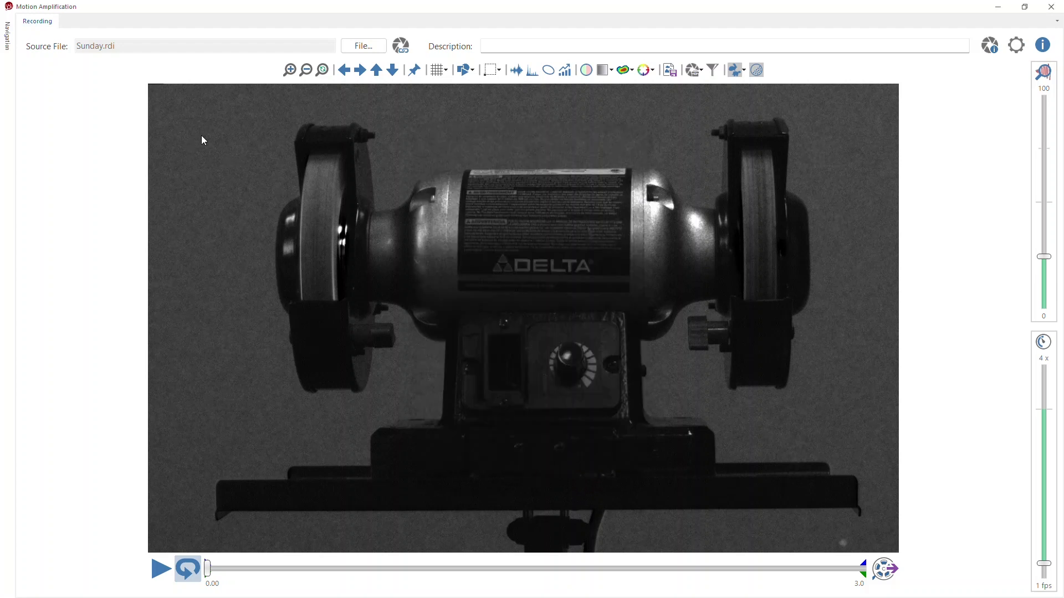
Draw a region over the base's right corner to show X and Y spectra peaking near 42 Hz
left_click(7, 44)
left_click_drag(849, 499, 866, 523)
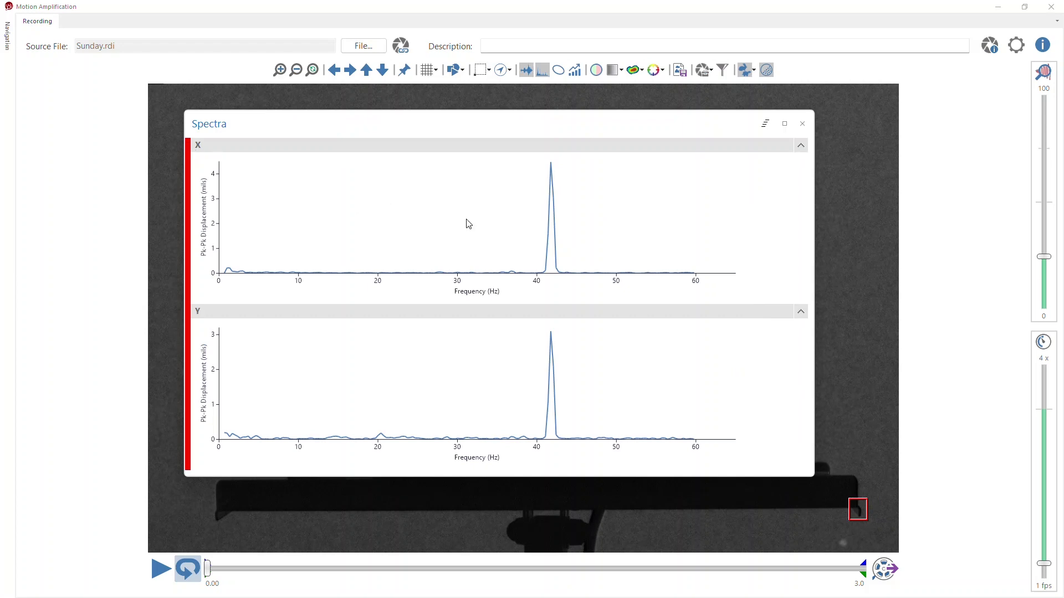
Attach the region's spectrum to the Corner of base measurement location
right_click(441, 209)
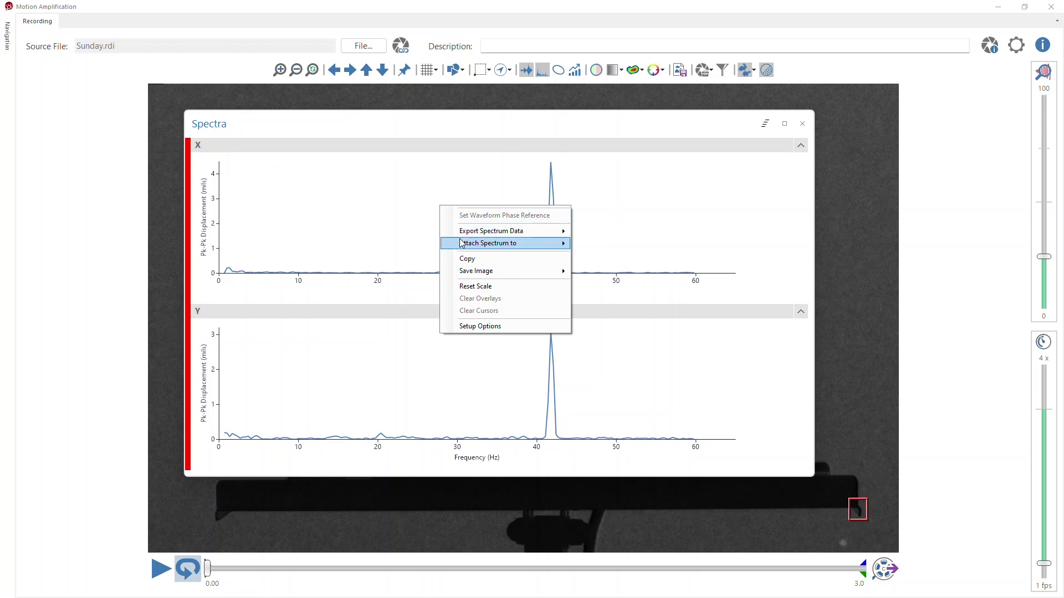
mouse_move(461, 248)
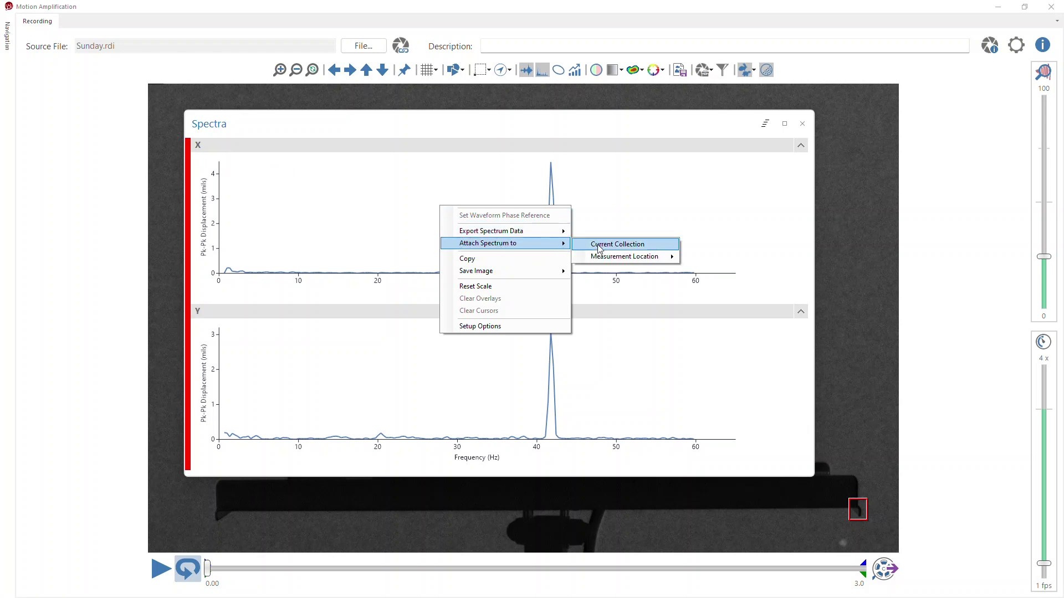
mouse_move(604, 259)
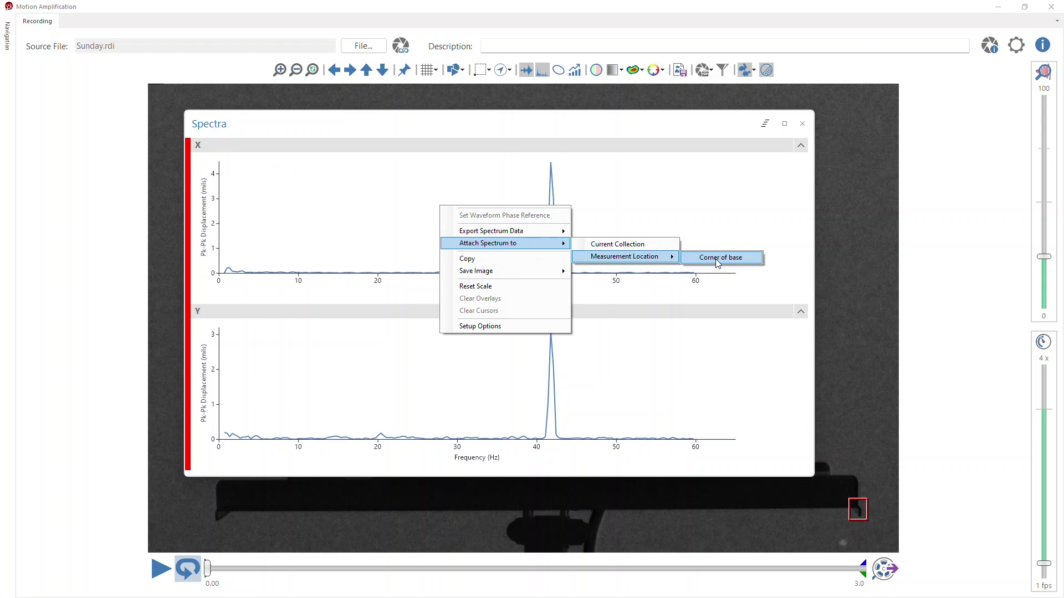
left_click(752, 261)
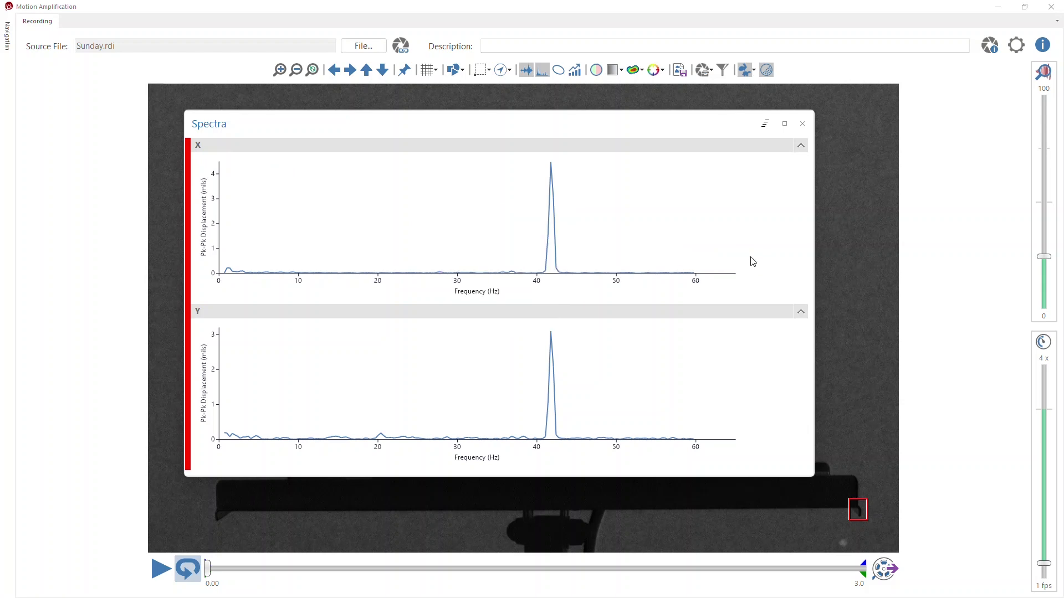
Close the Spectra and Waveforms windows and delete the region from the video
left_click(802, 124)
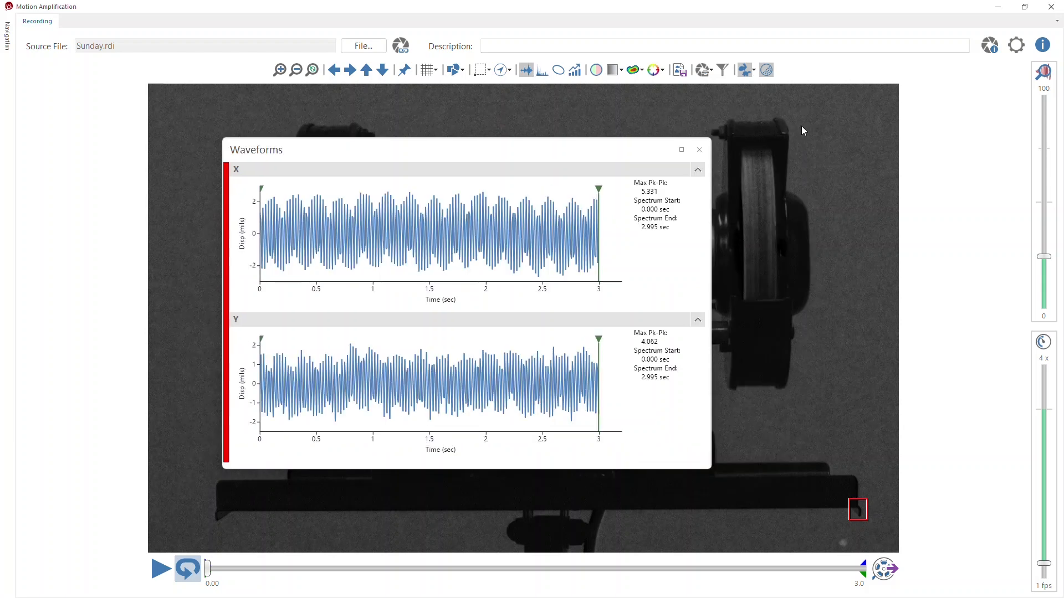
left_click(696, 149)
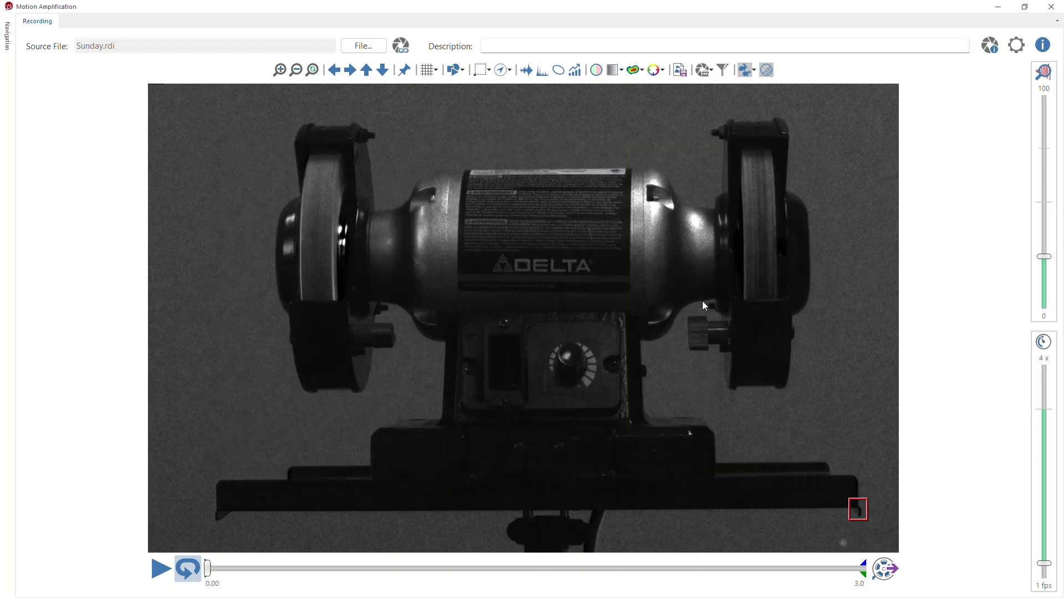
right_click(861, 509)
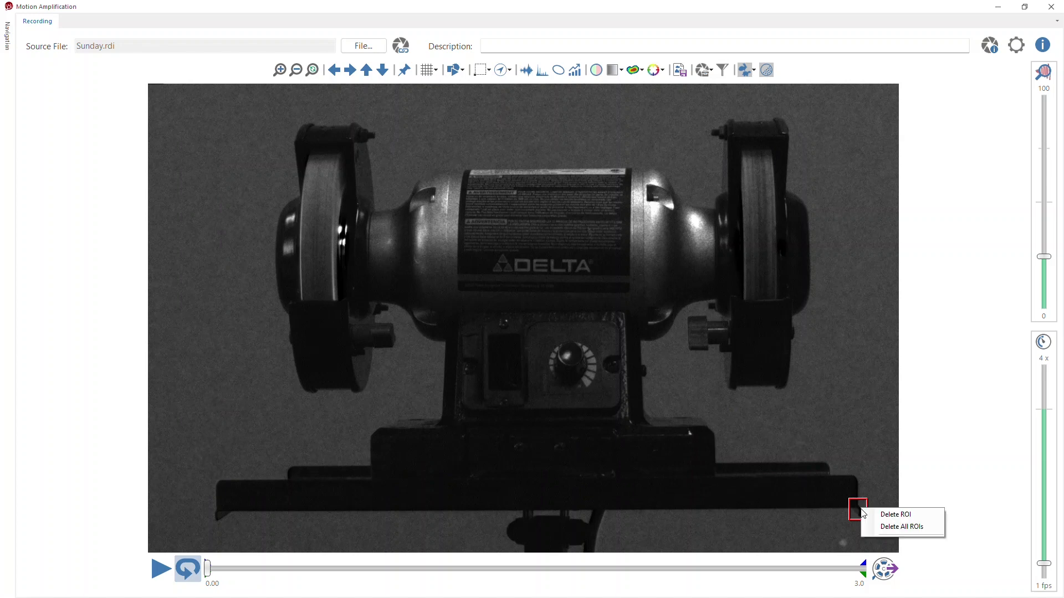
left_click(881, 515)
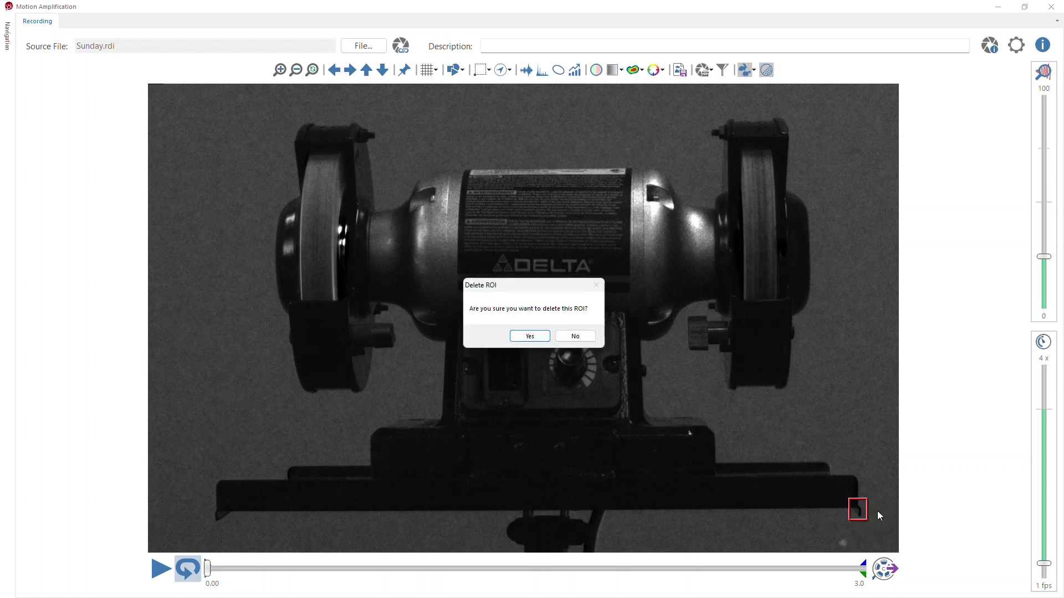
left_click(545, 337)
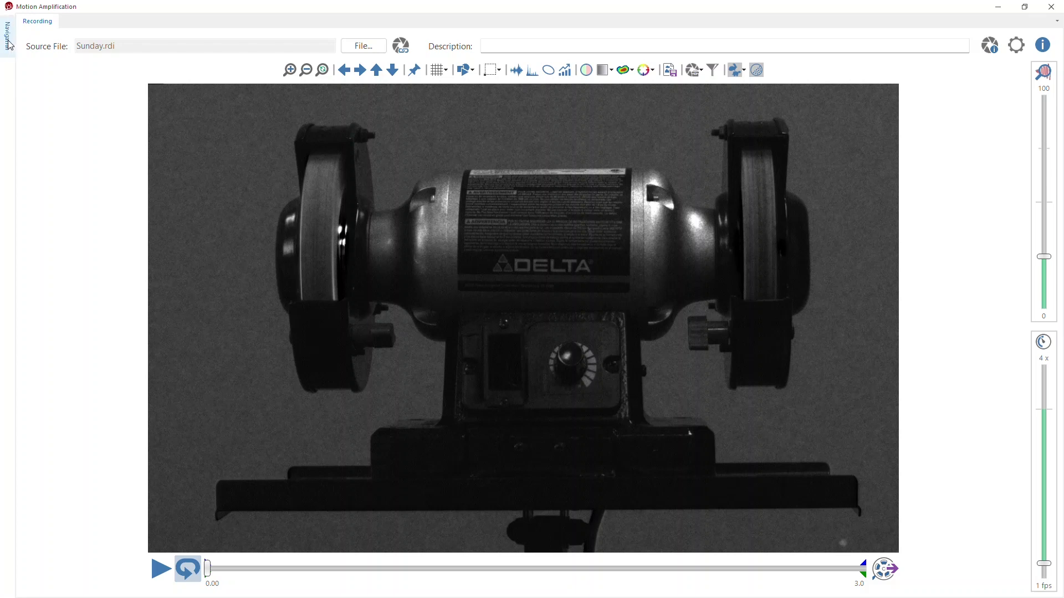
mouse_move(7, 38)
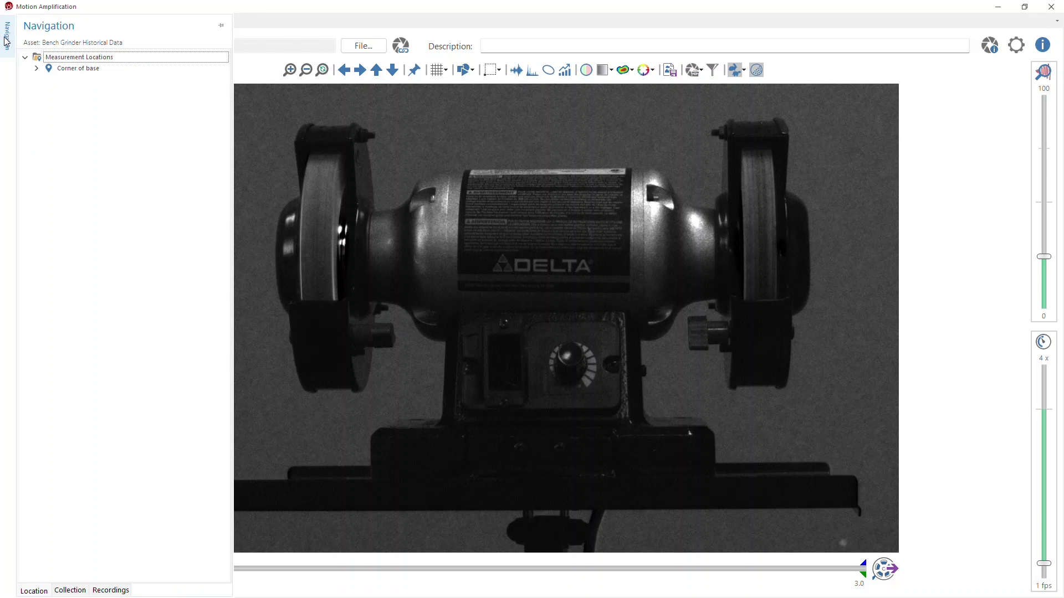
Expand Corner of base, load all dates and plot the 3/16/2023 9:44:41 AM spectrum
left_click(36, 68)
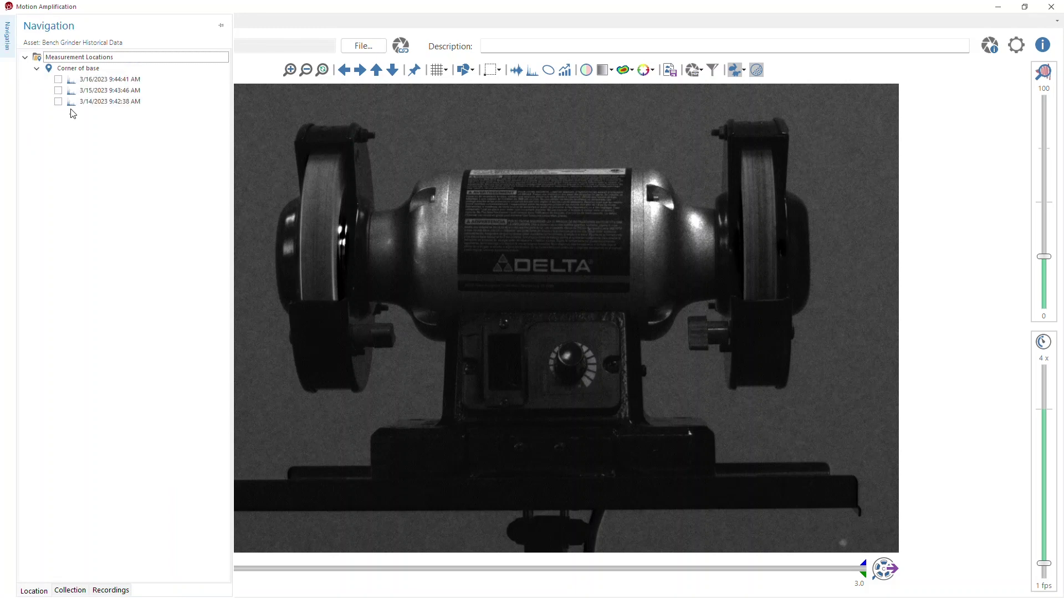
left_click(71, 116)
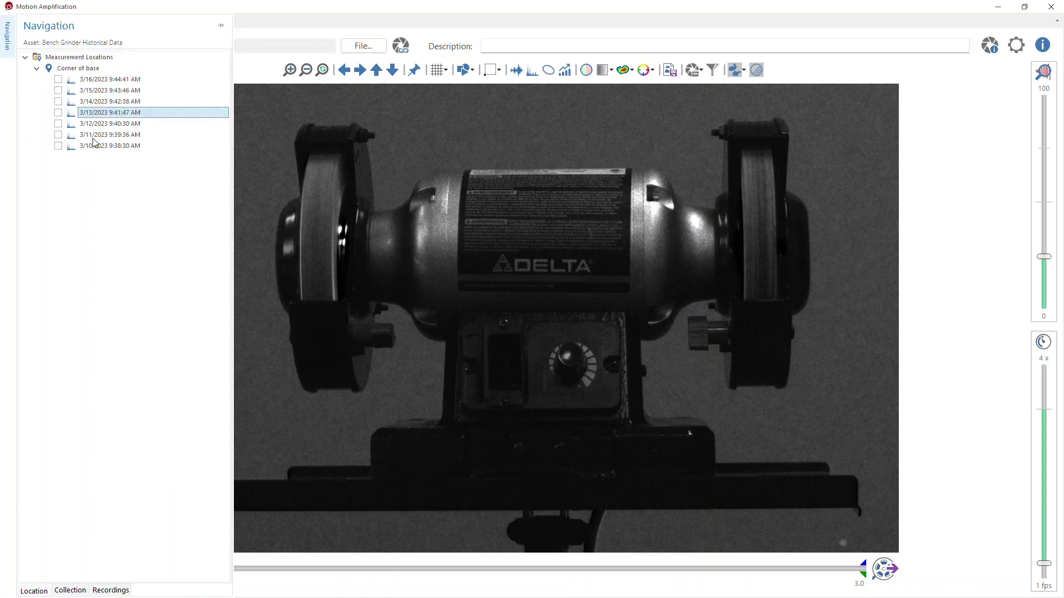
left_click(108, 80)
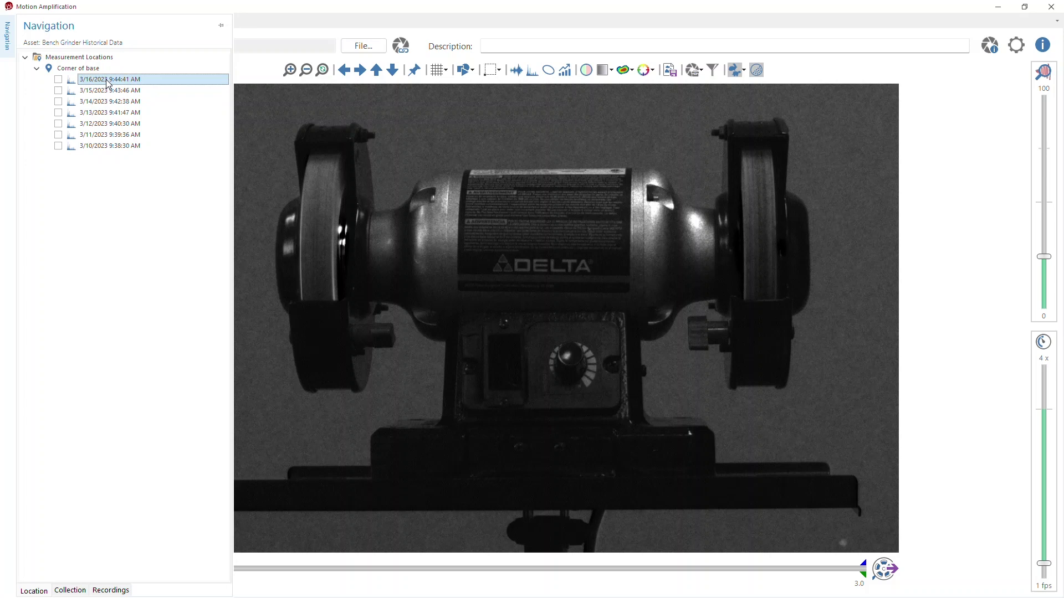
left_click(59, 81)
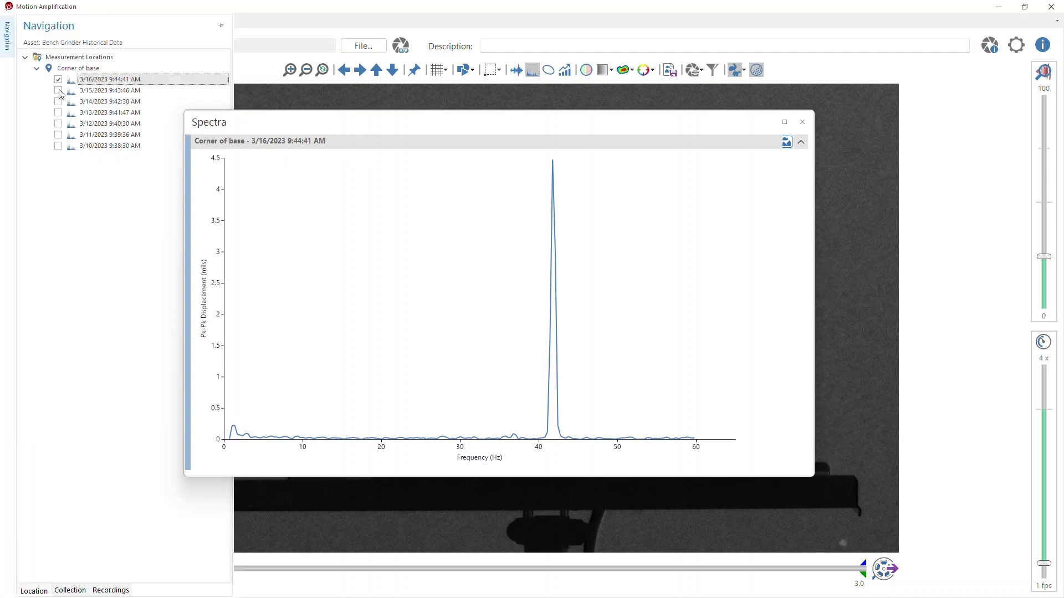
Add the 3/15 through 3/10/2023 Corner of base spectra and switch to the waterfall view
left_click(58, 91)
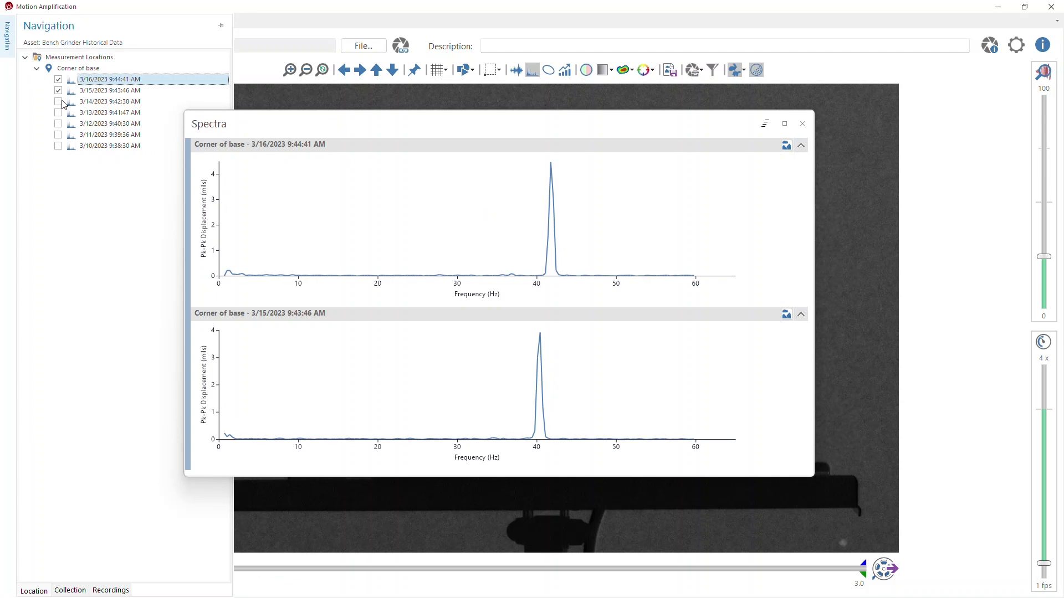
left_click(59, 102)
left_click(58, 113)
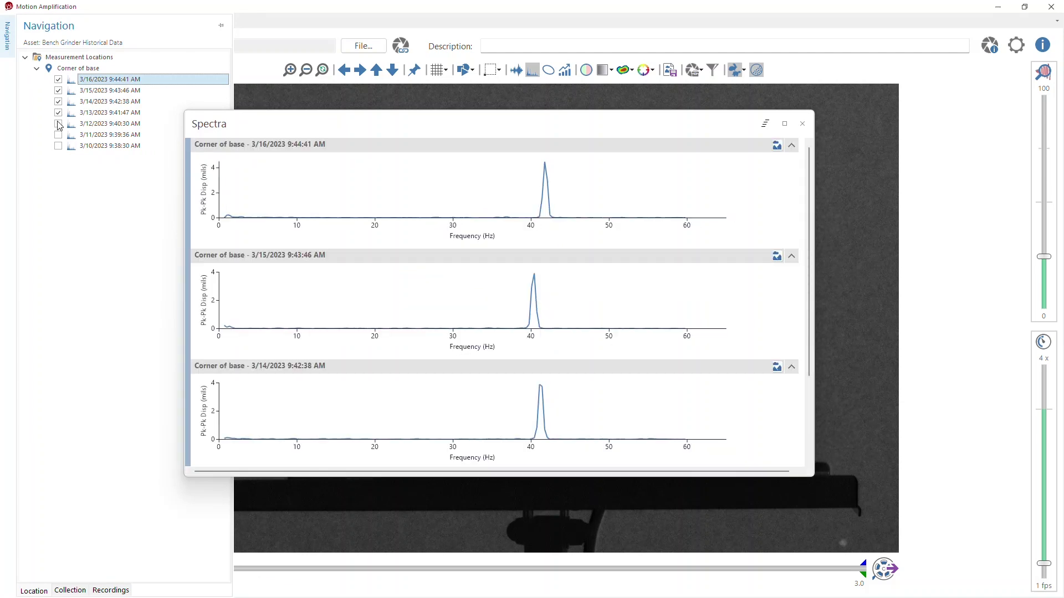
left_click(59, 125)
left_click(59, 136)
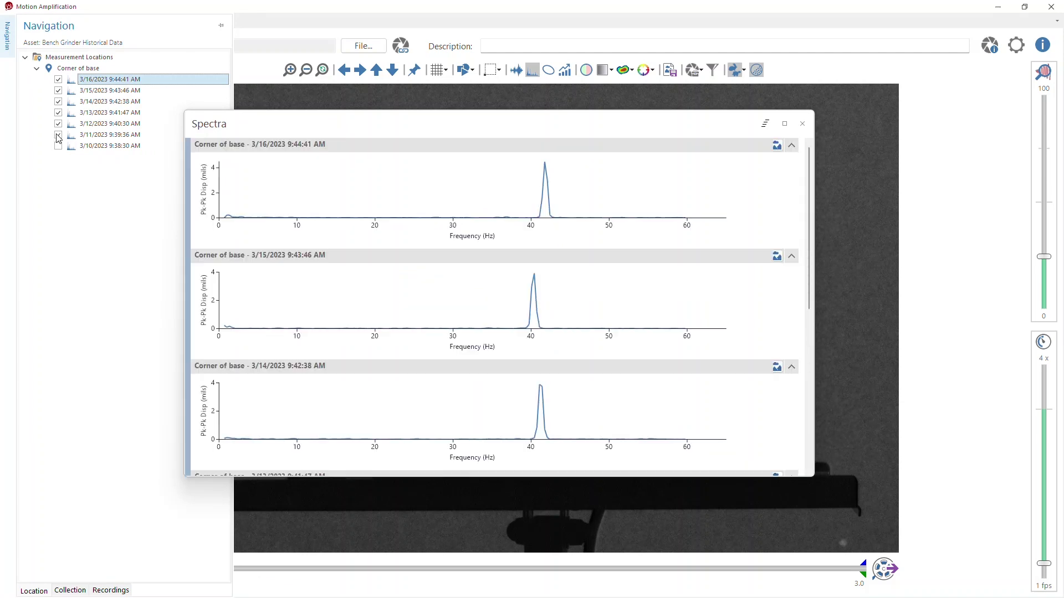
left_click(58, 147)
mouse_move(809, 219)
left_mouse_down()
mouse_move(808, 410)
mouse_move(806, 227)
left_mouse_up()
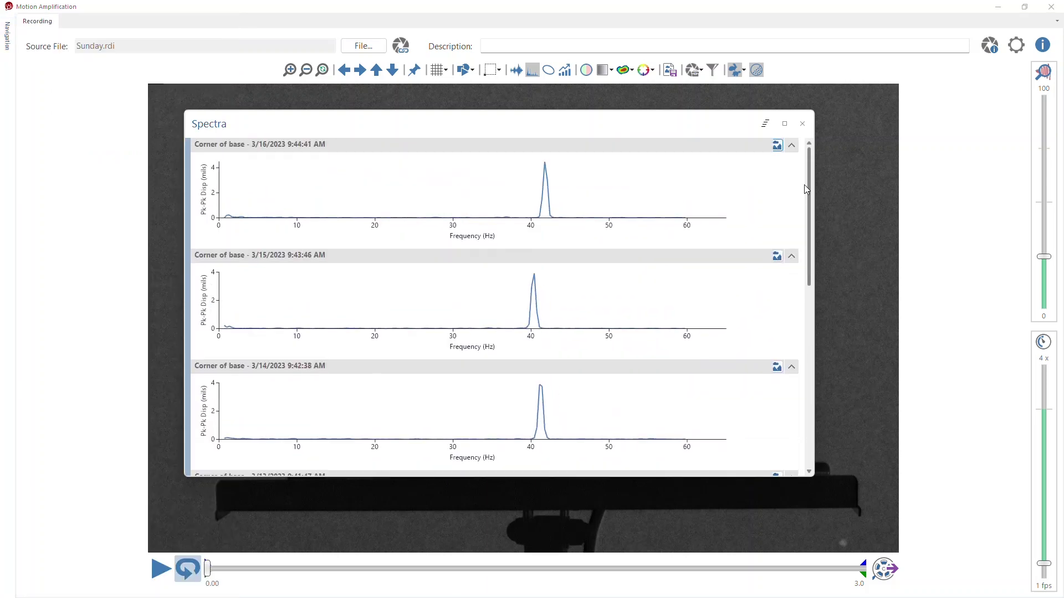
left_click(767, 125)
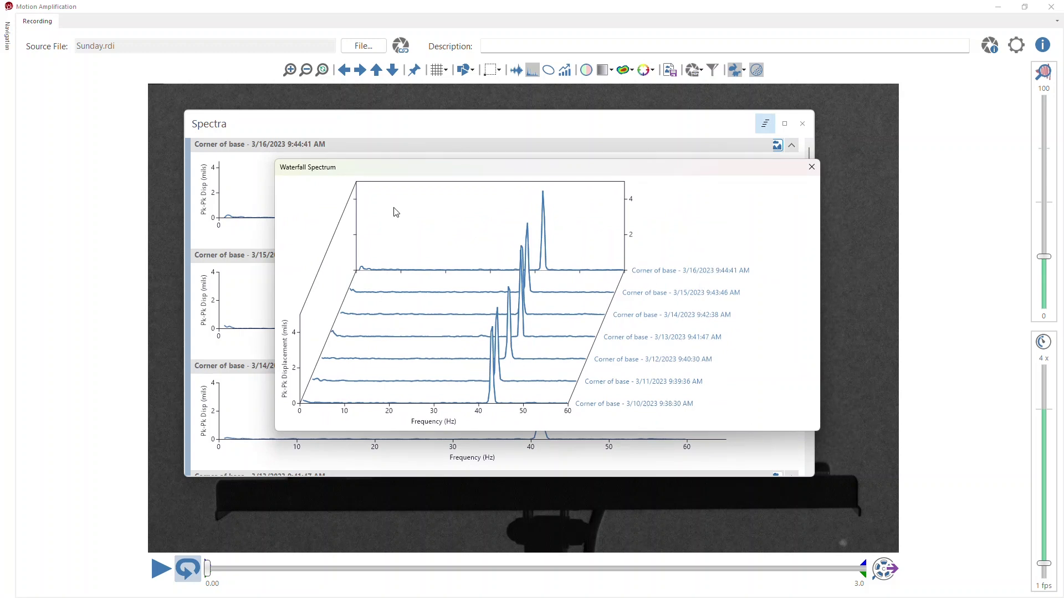
Bring up the options menu on the waterfall plot of the seven daily spectra
right_click(658, 217)
right_click(592, 226)
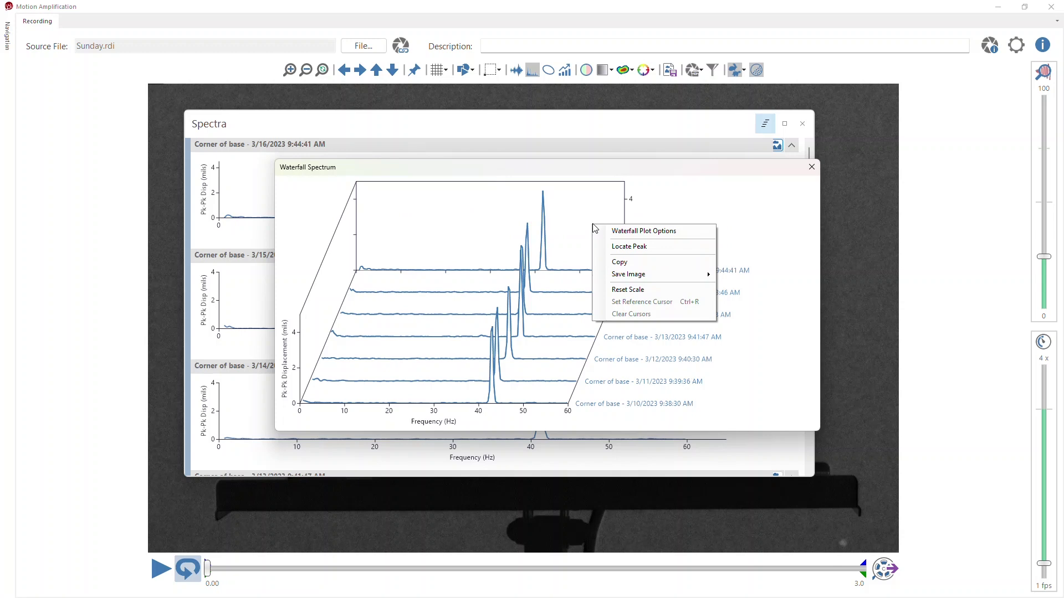
Set the waterfall angle to its opposite extreme and slightly reduce the overlap
left_click(687, 235)
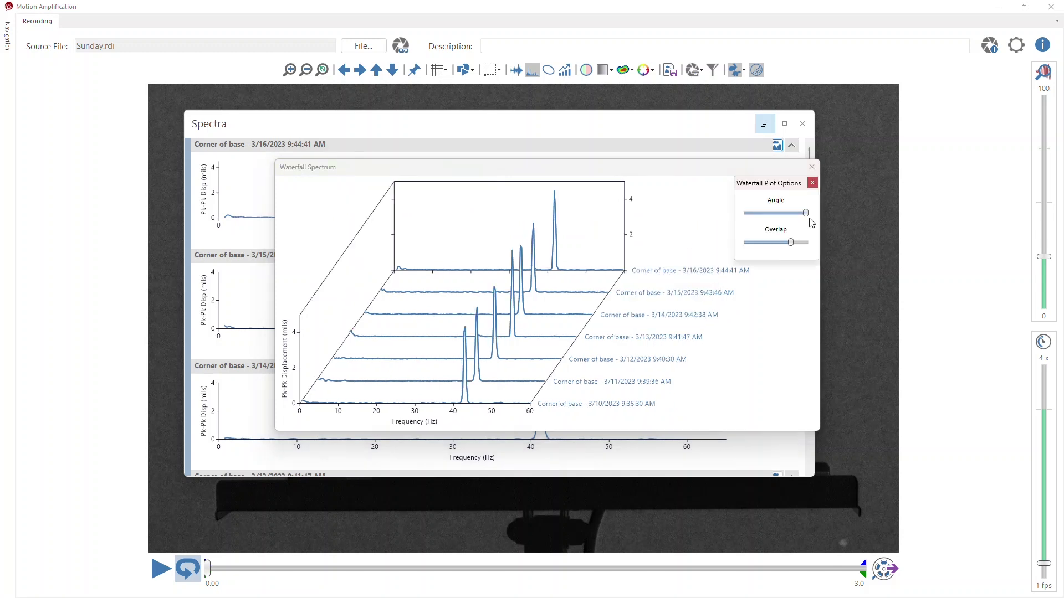
left_click_drag(805, 213, 746, 213)
mouse_move(790, 243)
left_mouse_down()
mouse_move(778, 243)
mouse_move(797, 242)
left_mouse_up()
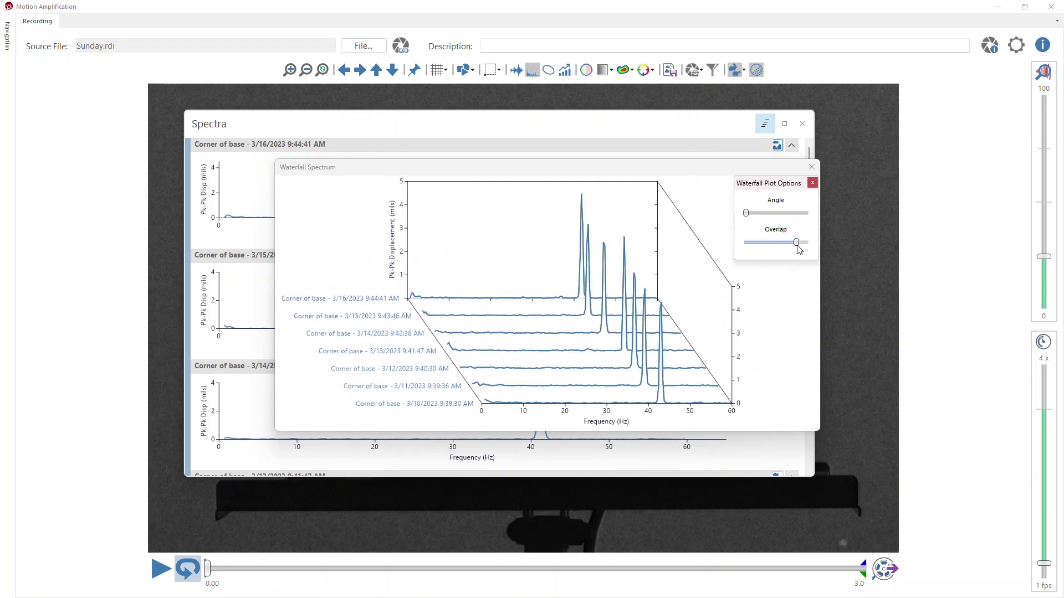